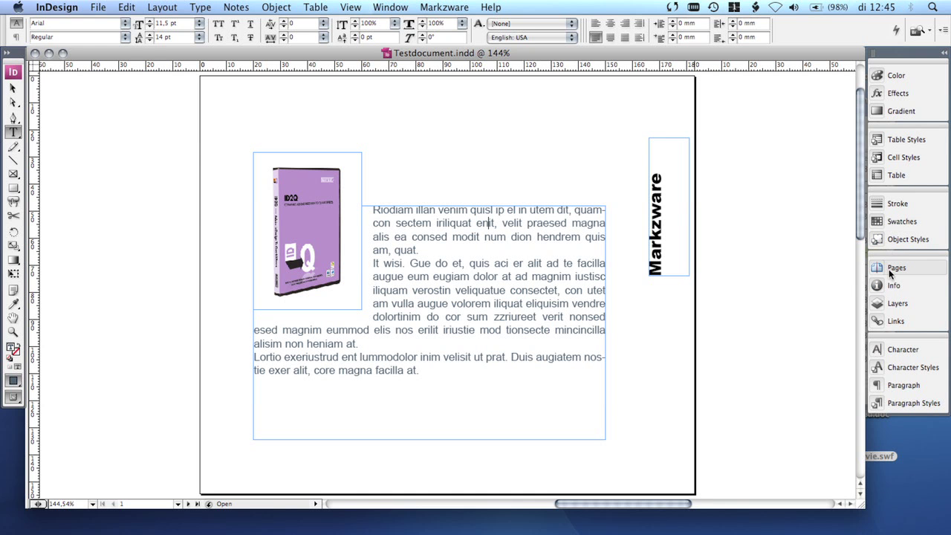
# - Go to page 3 of the InDesign test document from the Pages panel
pyautogui.click(892, 269)
pyautogui.doubleClick(781, 364)
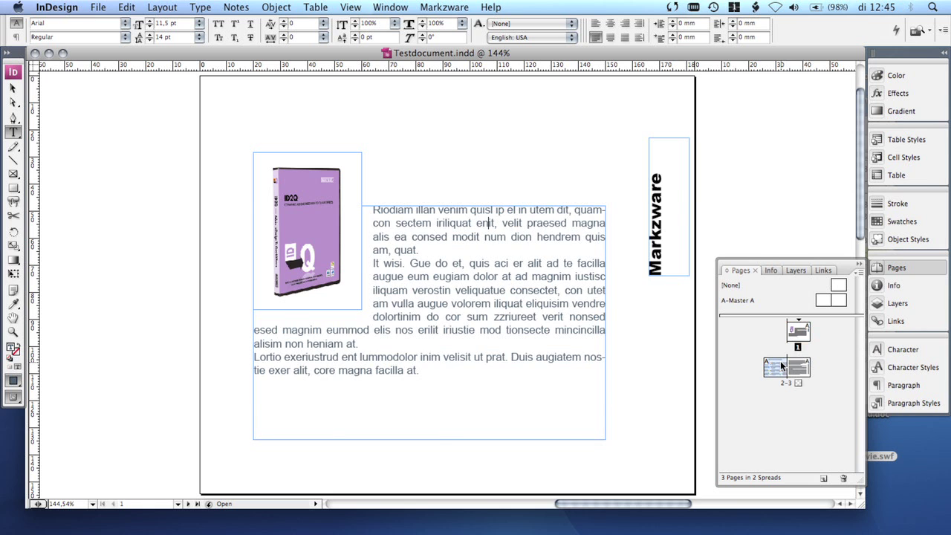
pyautogui.click(799, 373)
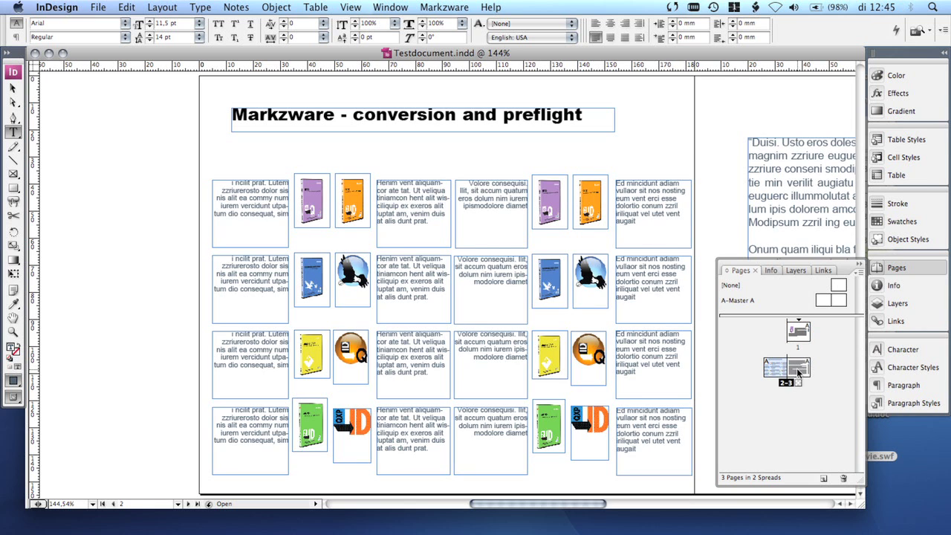
pyautogui.doubleClick(799, 374)
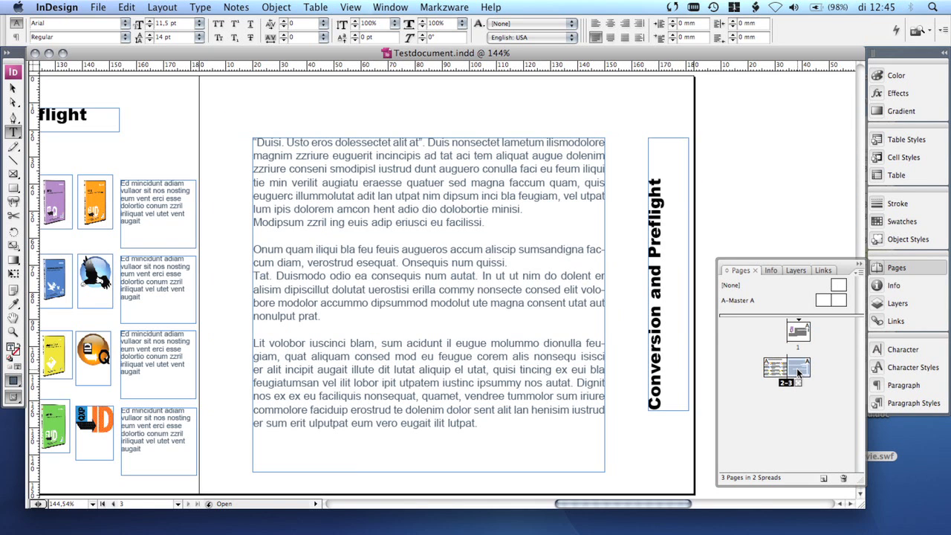
# - Show the Paragraph Styles list and deselect the body text
pyautogui.click(903, 386)
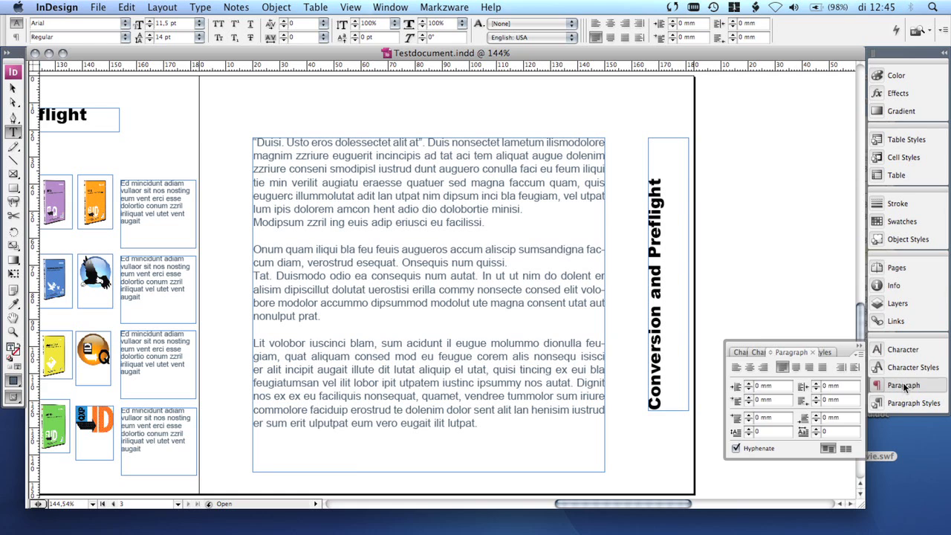
pyautogui.click(826, 352)
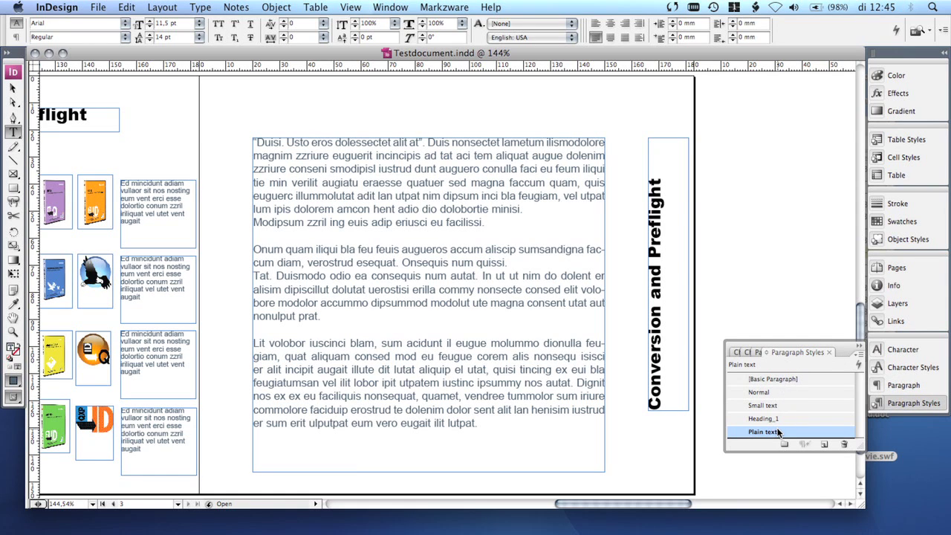
pyautogui.click(627, 300)
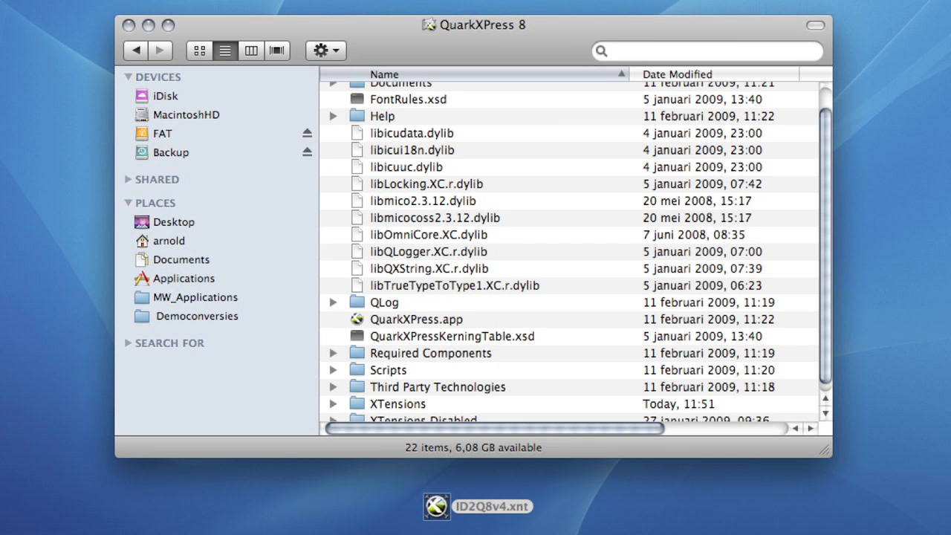
# - Copy ID2Q8v4.xnt into QuarkXPress 8's XTensions folder and switch to QuarkXPress
pyautogui.doubleClick(398, 403)
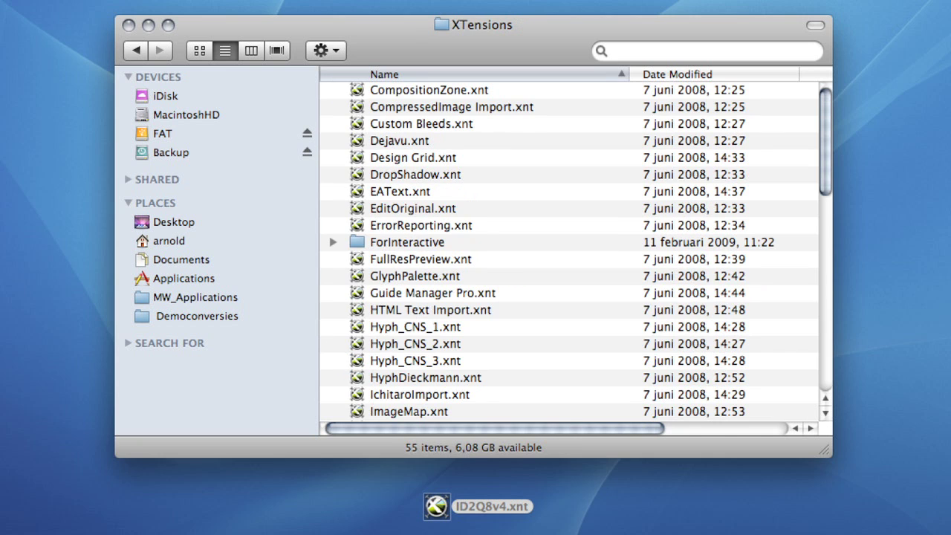
pyautogui.moveTo(436, 506); pyautogui.dragTo(520, 362)
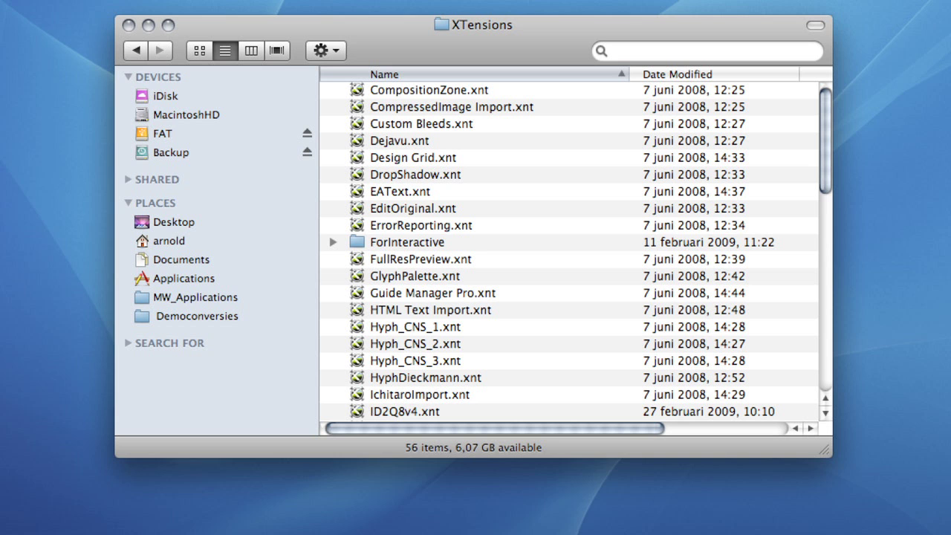
pyautogui.press('super+Tab')
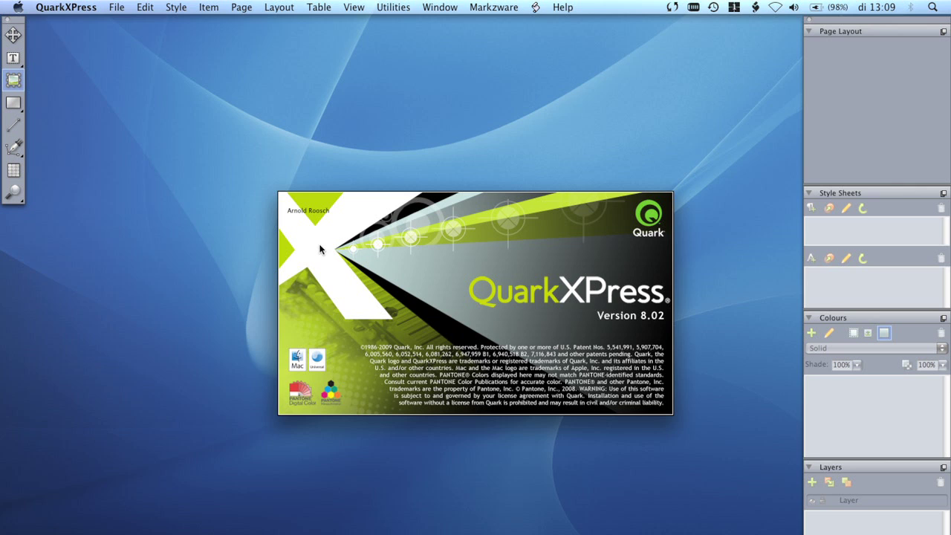
# - Use Markzware > ID2Q > Convert InDesign Document to load Testdocument.indd from Democonversies
pyautogui.click(492, 7)
pyautogui.click(498, 8)
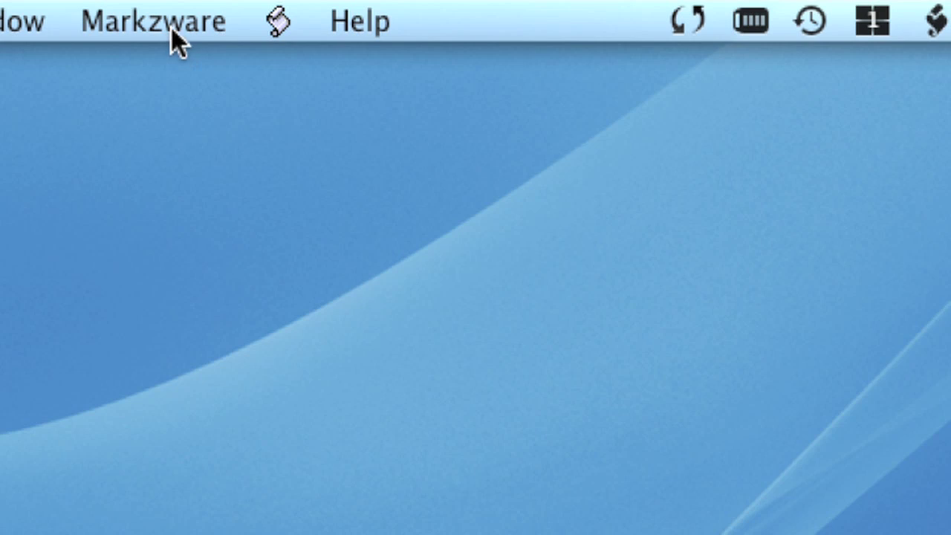
pyautogui.click(499, 9)
pyautogui.moveTo(499, 23)
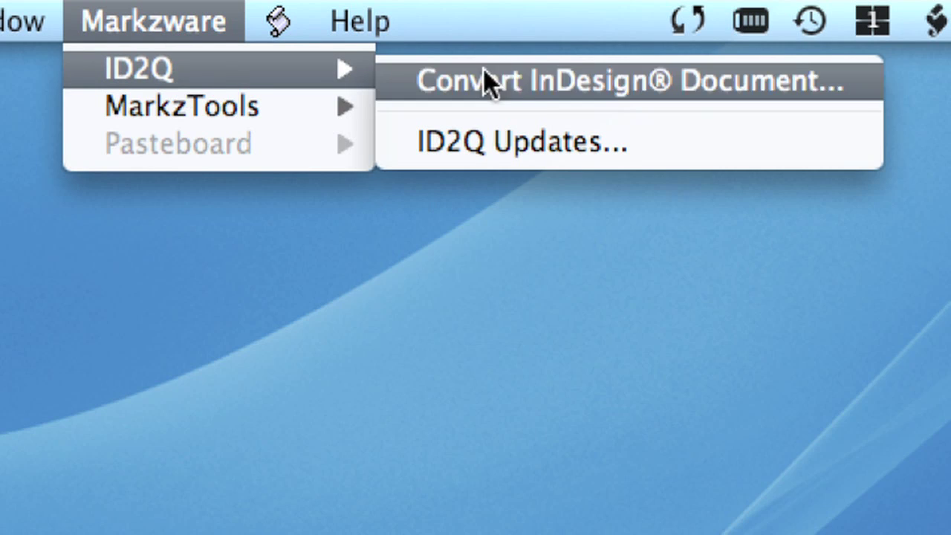
pyautogui.click(537, 80)
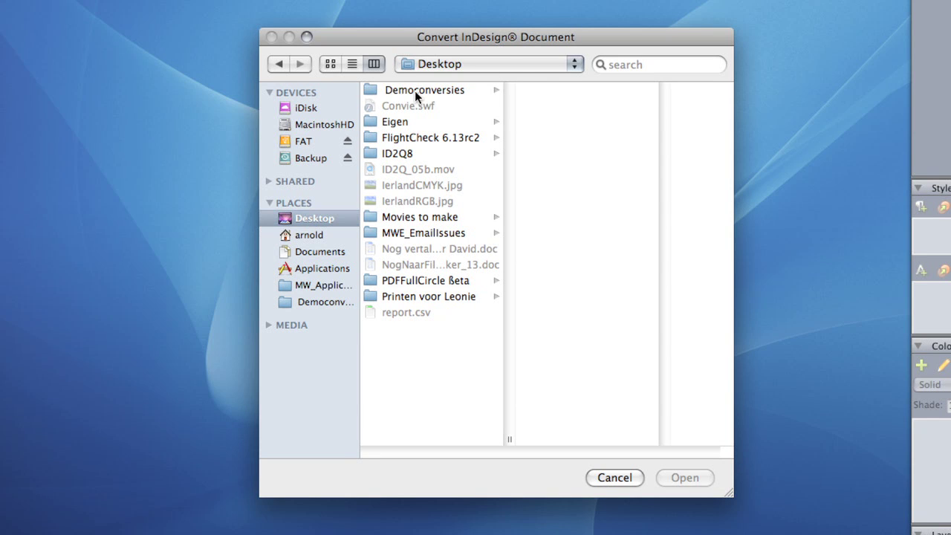
pyautogui.click(414, 91)
pyautogui.click(555, 297)
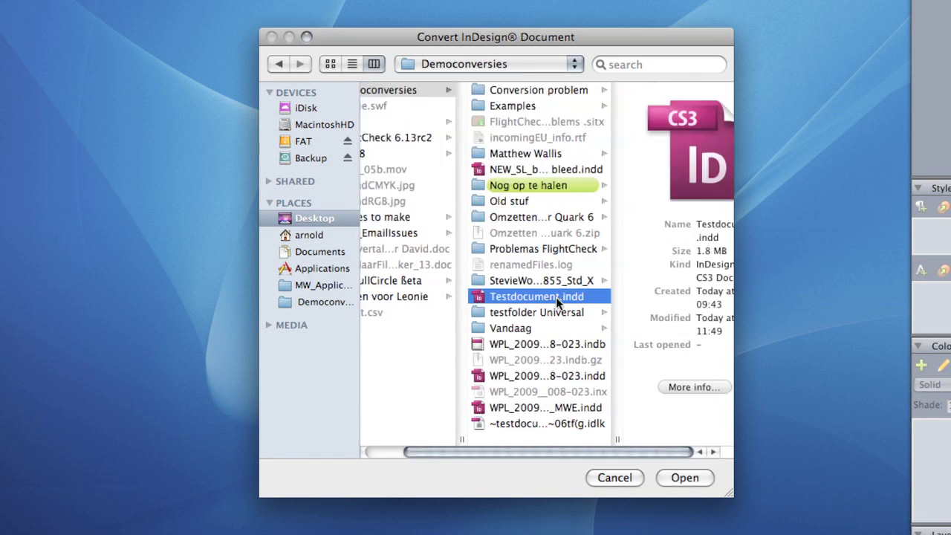
pyautogui.click(684, 477)
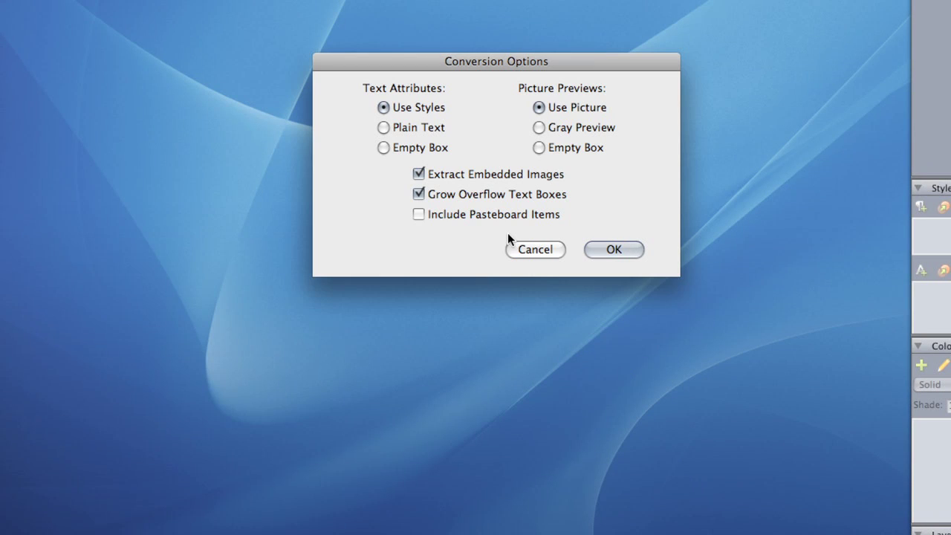
# - Accept the conversion options with Use Styles and Use Picture, then close the window with Cmd+W
pyautogui.click(607, 249)
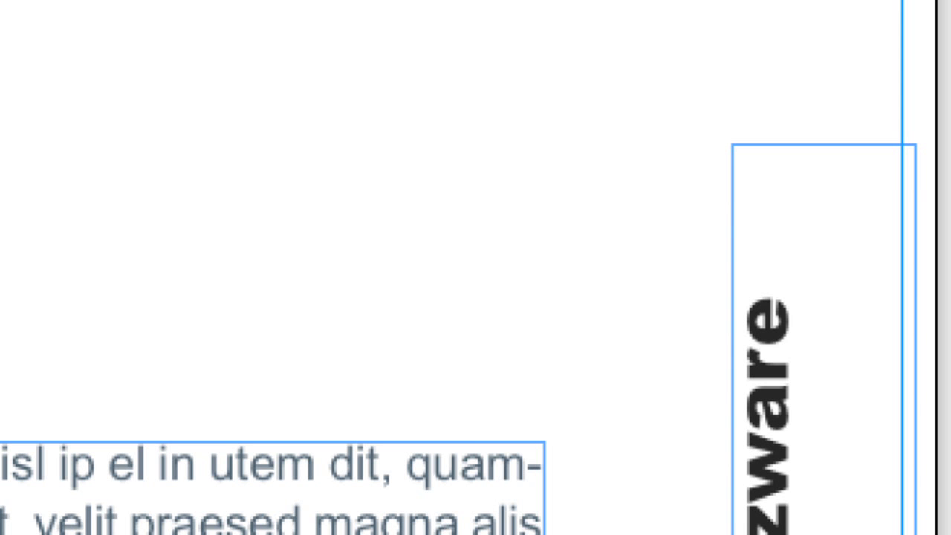
pyautogui.press('super+w')
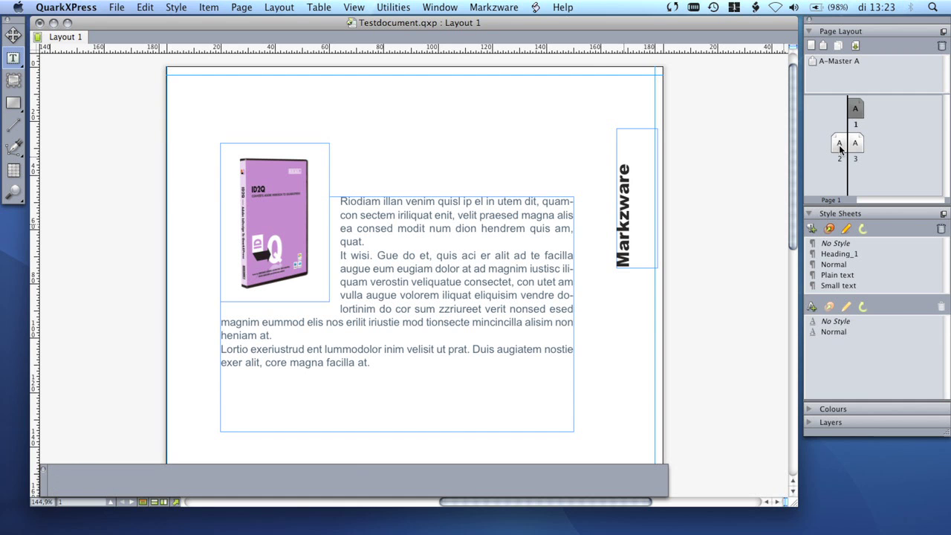
# - Inspect converted pages 2 and 3 via the Page Layout palette
pyautogui.doubleClick(840, 146)
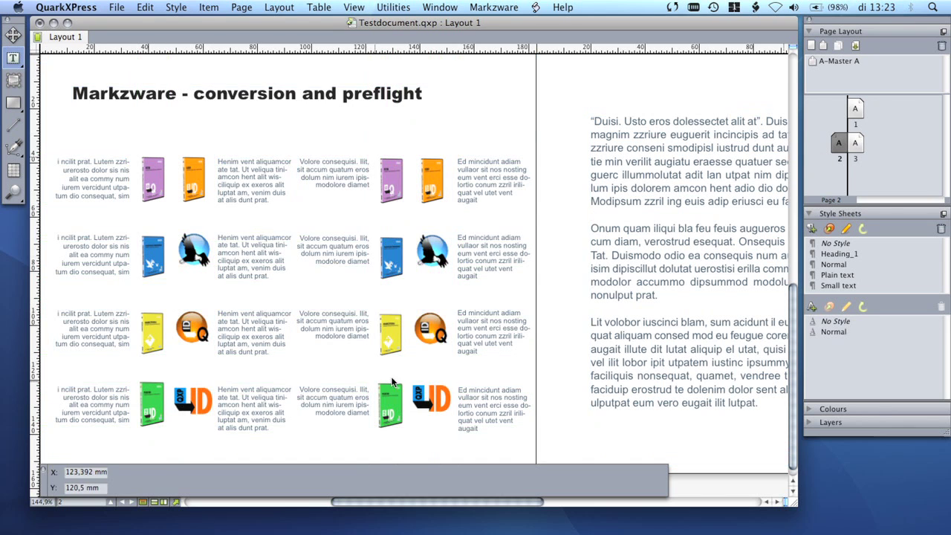
pyautogui.doubleClick(855, 143)
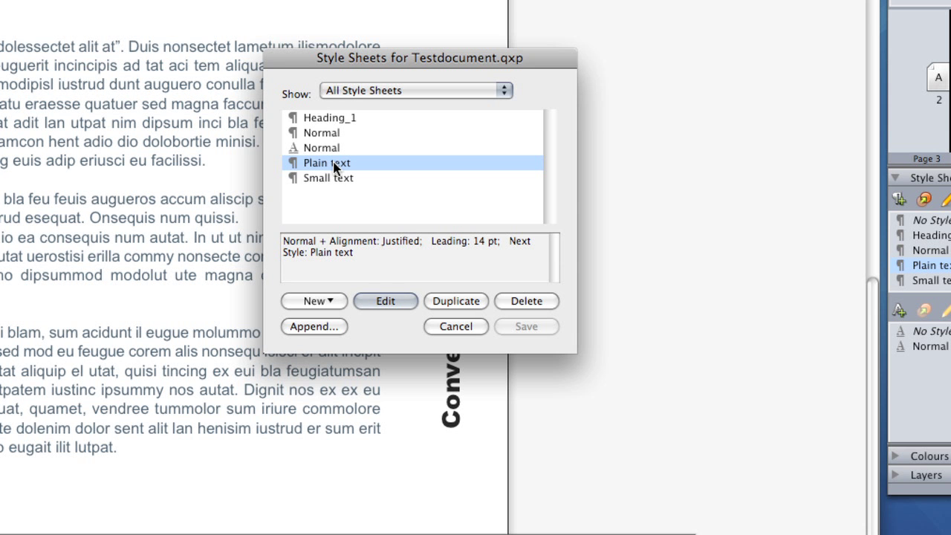
# - Give the Plain text style sheet the Hanging Punctuation character set and save the change
pyautogui.click(384, 302)
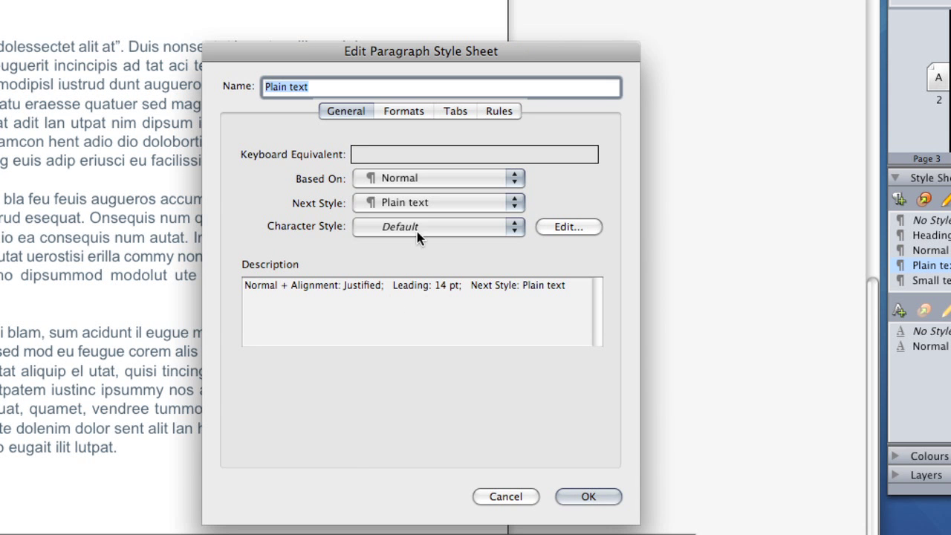
pyautogui.click(414, 113)
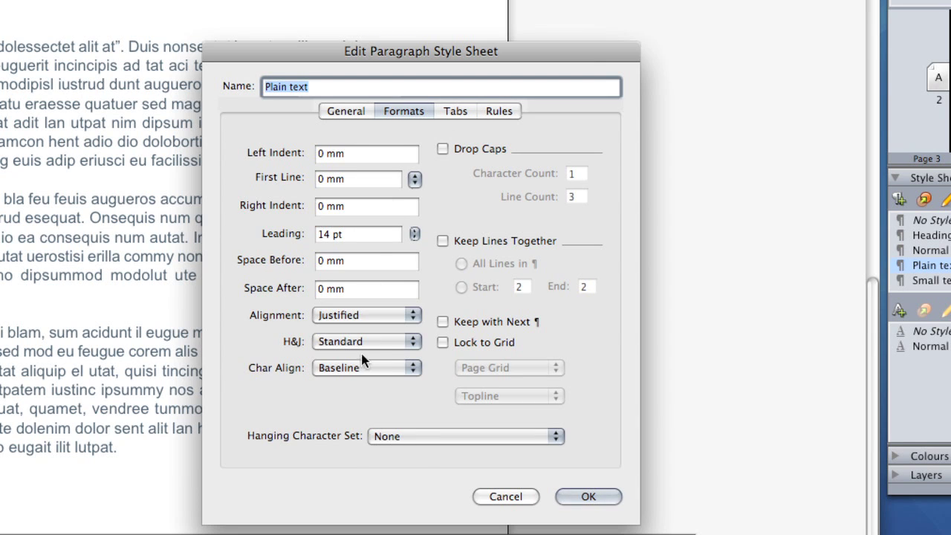
pyautogui.click(414, 438)
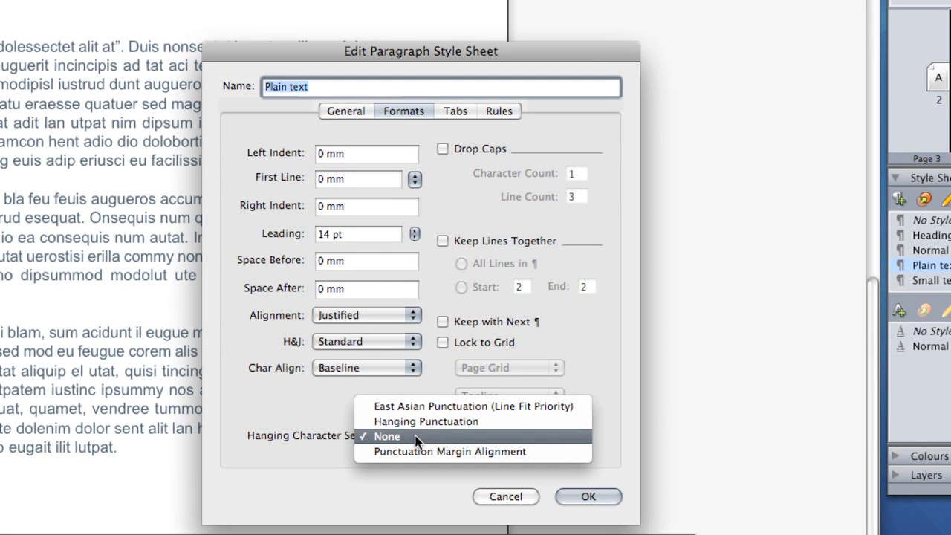
pyautogui.click(424, 422)
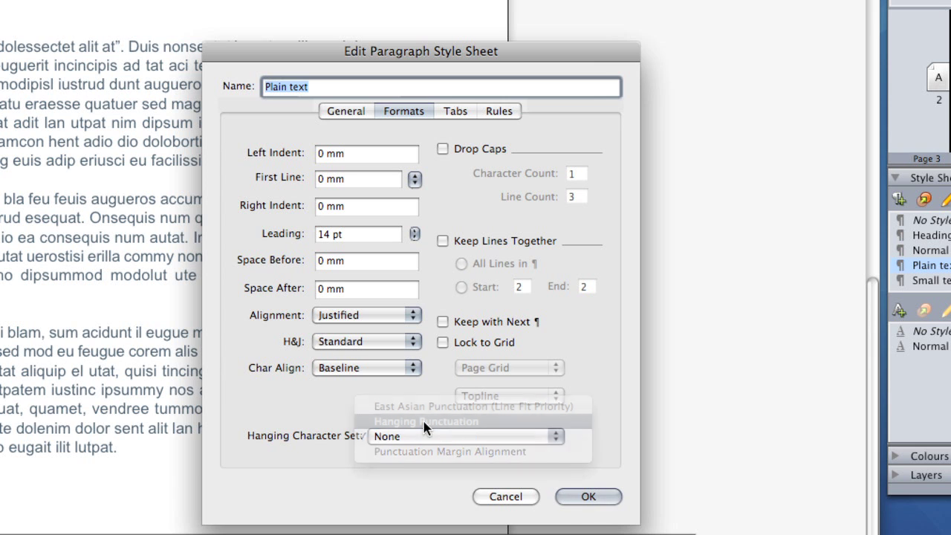
pyautogui.click(589, 496)
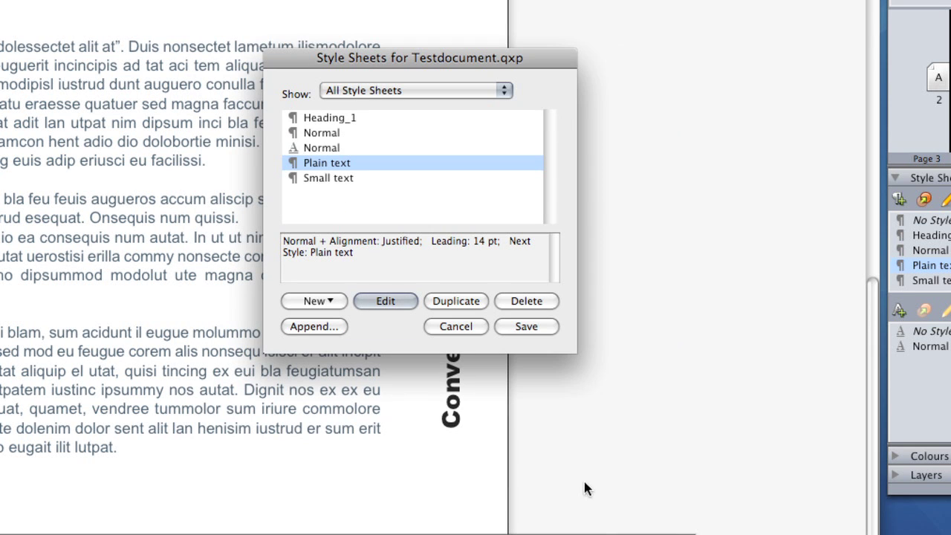
pyautogui.click(526, 326)
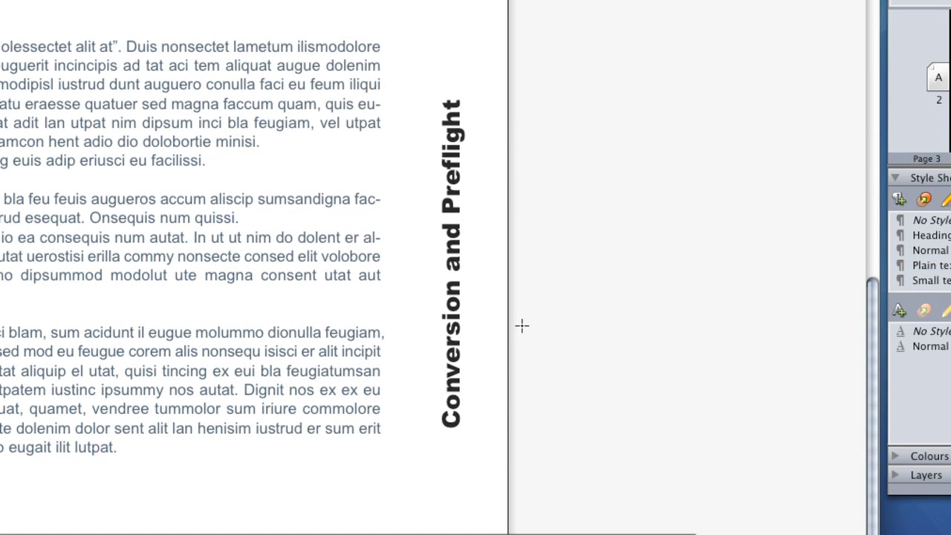
# - Change Layout 1's layout type from Print to Web in Layout Properties
pyautogui.click(241, 6)
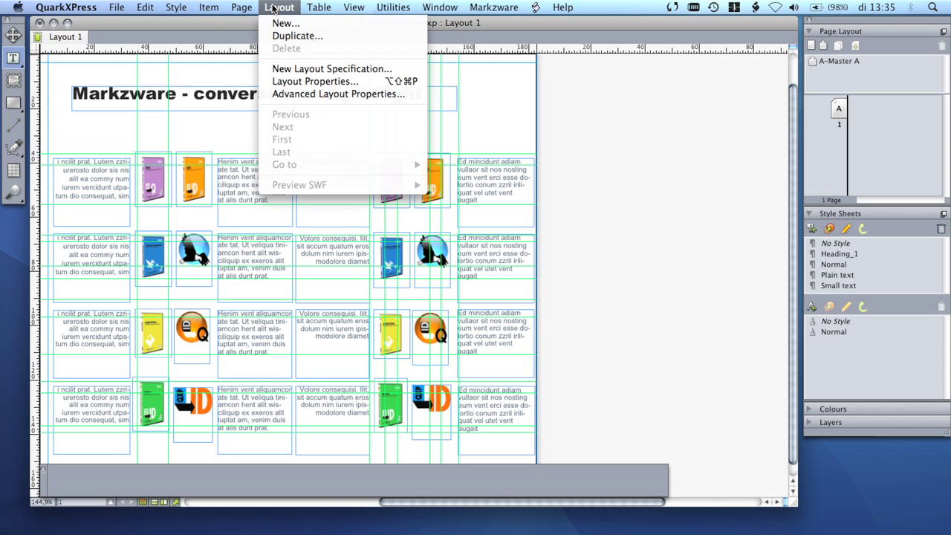
pyautogui.click(287, 82)
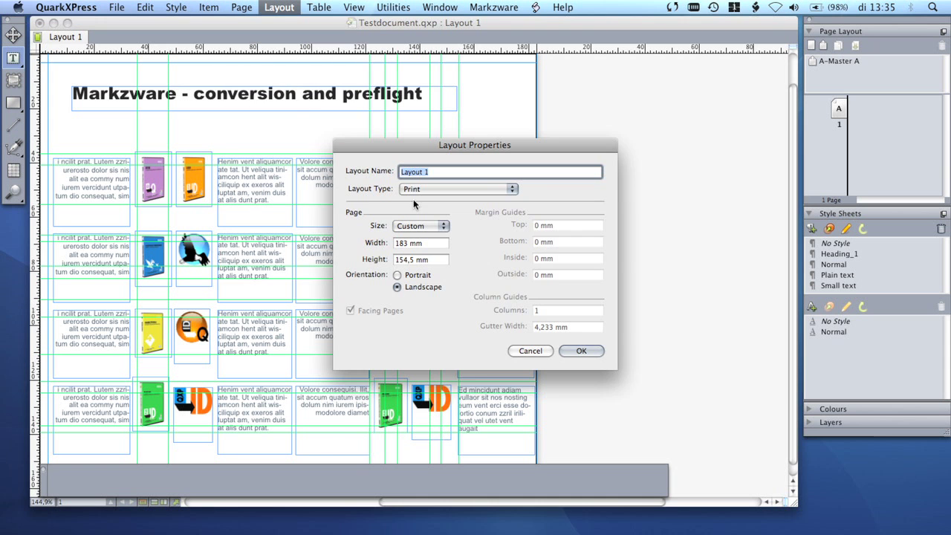
pyautogui.click(413, 190)
pyautogui.click(421, 201)
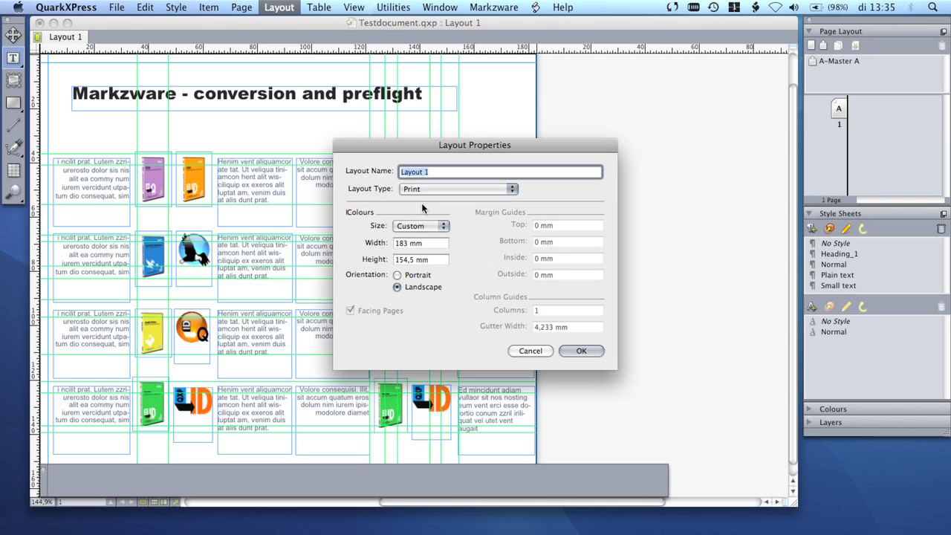
pyautogui.click(571, 352)
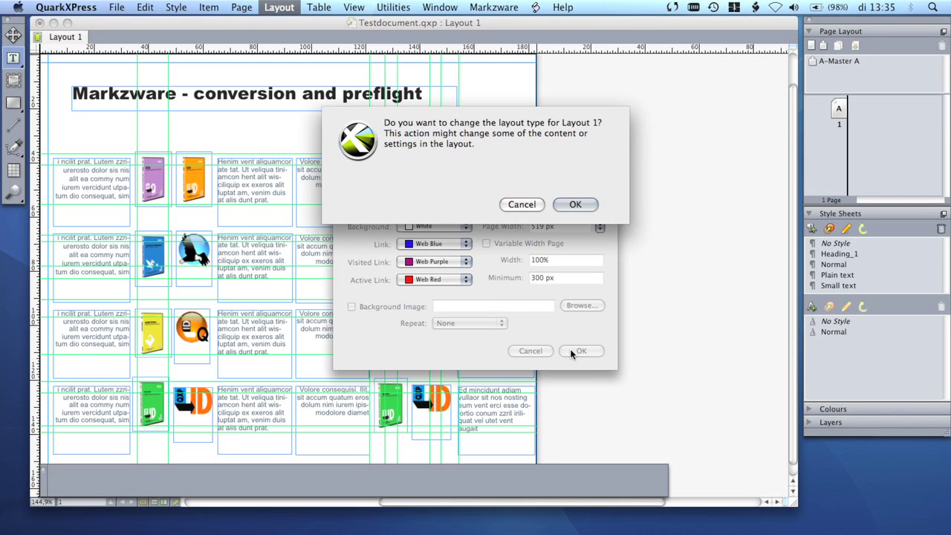
pyautogui.click(580, 206)
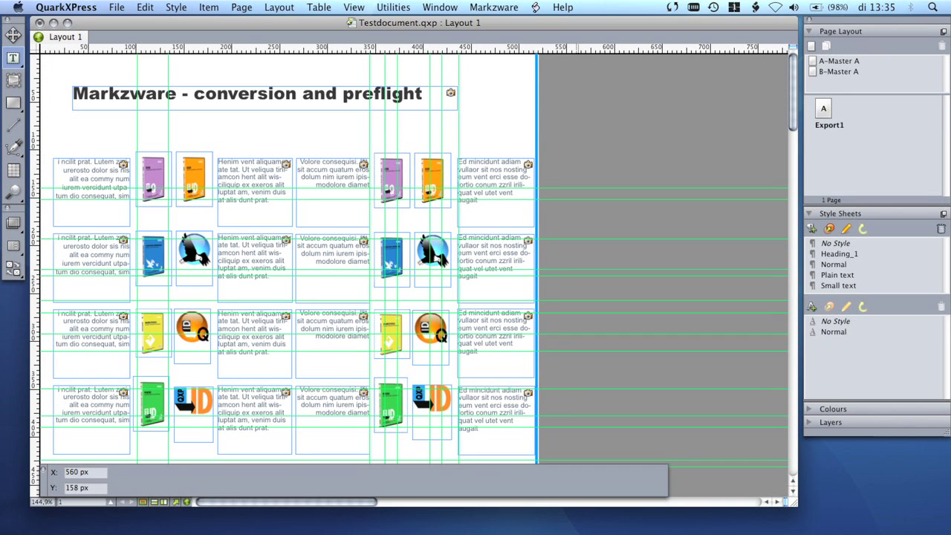
# - Draw a picture box right of the heading and import Convie.swf from the Desktop
pyautogui.press('r')
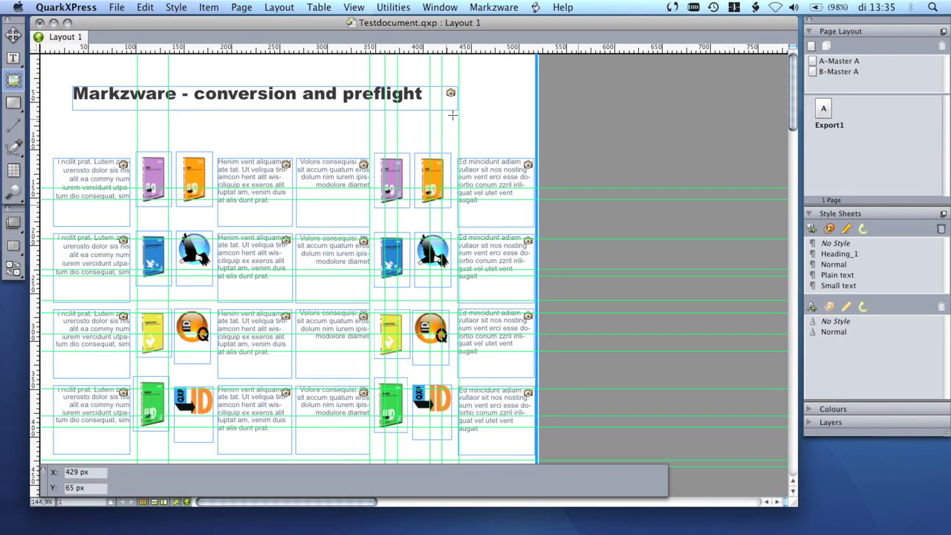
pyautogui.moveTo(457, 81)
pyautogui.mouseDown()
pyautogui.moveTo(492, 139)
pyautogui.moveTo(527, 144)
pyautogui.mouseUp()
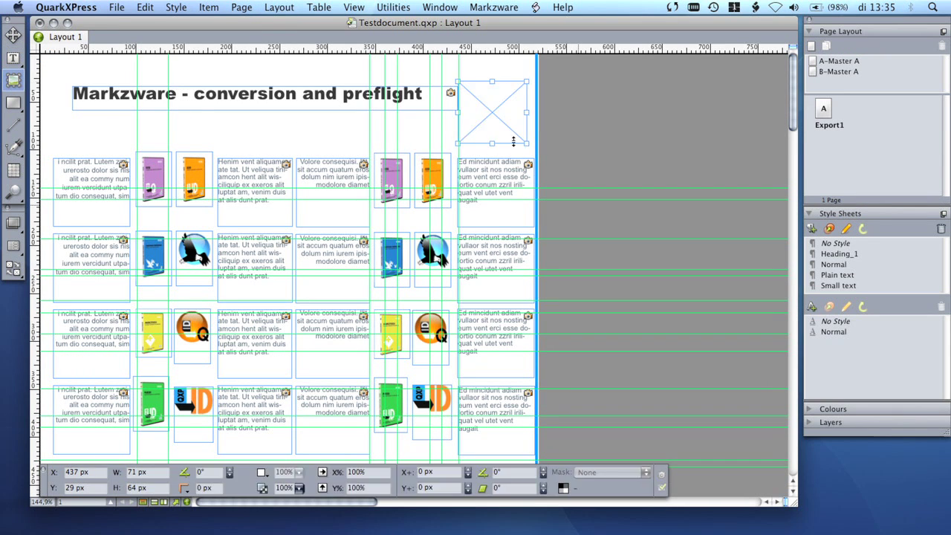
pyautogui.click(115, 7)
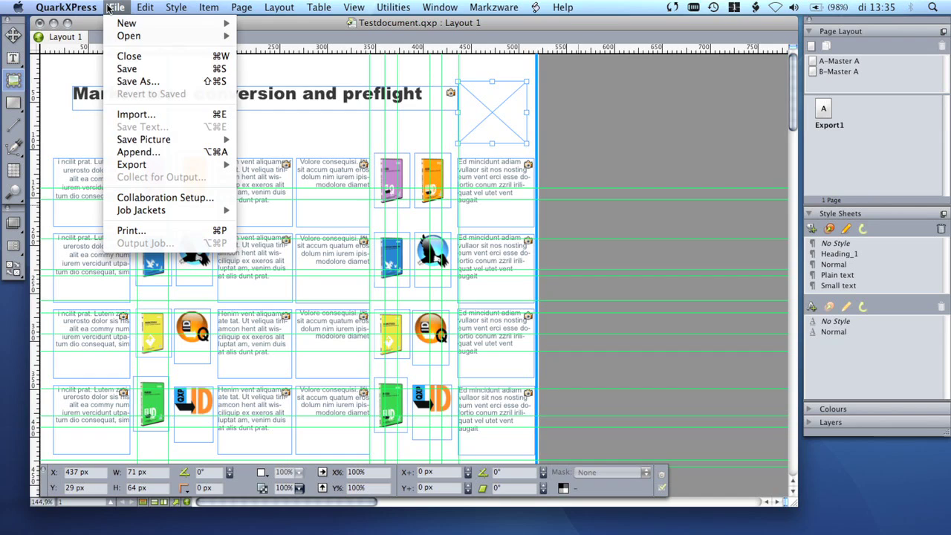
pyautogui.click(136, 116)
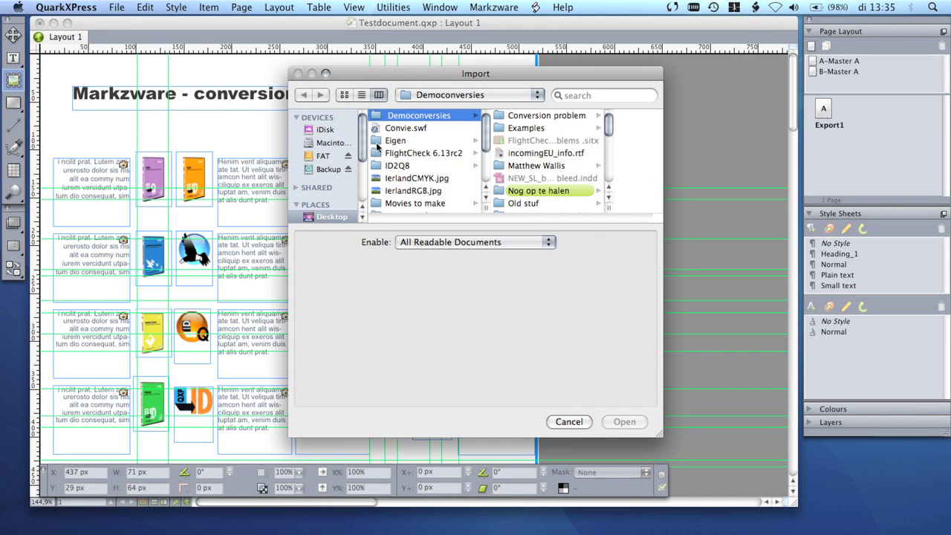
pyautogui.click(327, 216)
pyautogui.click(406, 128)
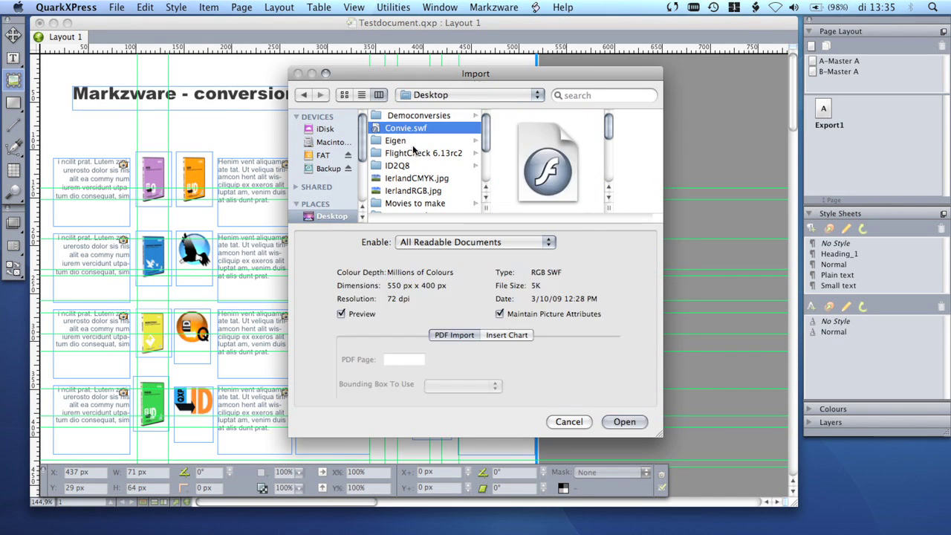
pyautogui.click(624, 422)
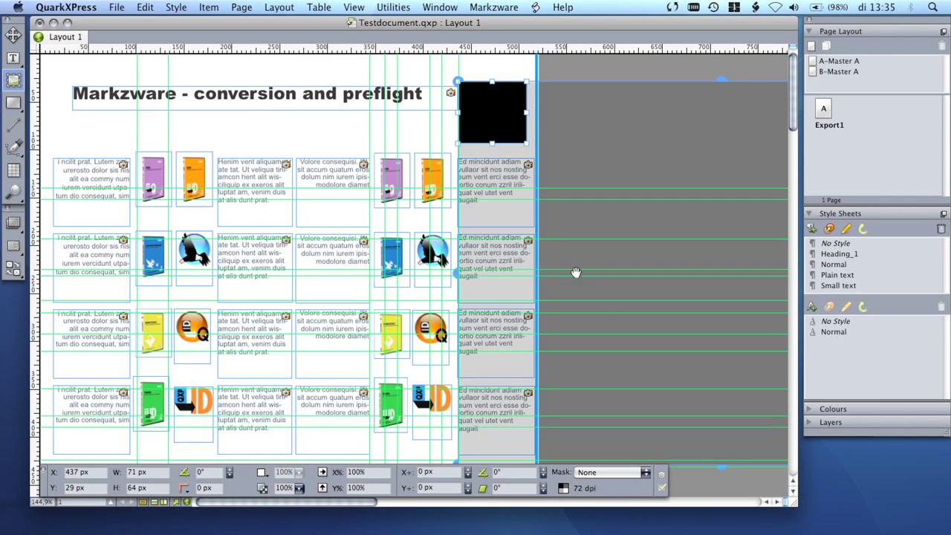
# - Scale the Convie.swf picture down to 12.8% by 16% so it fits the box
pyautogui.hscroll(10, 775, 503)
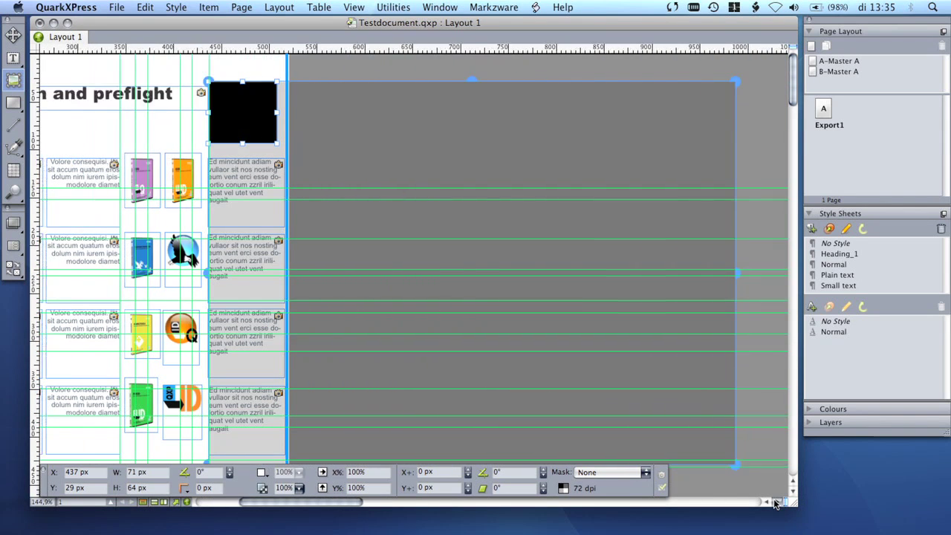
pyautogui.moveTo(711, 464); pyautogui.dragTo(256, 146)
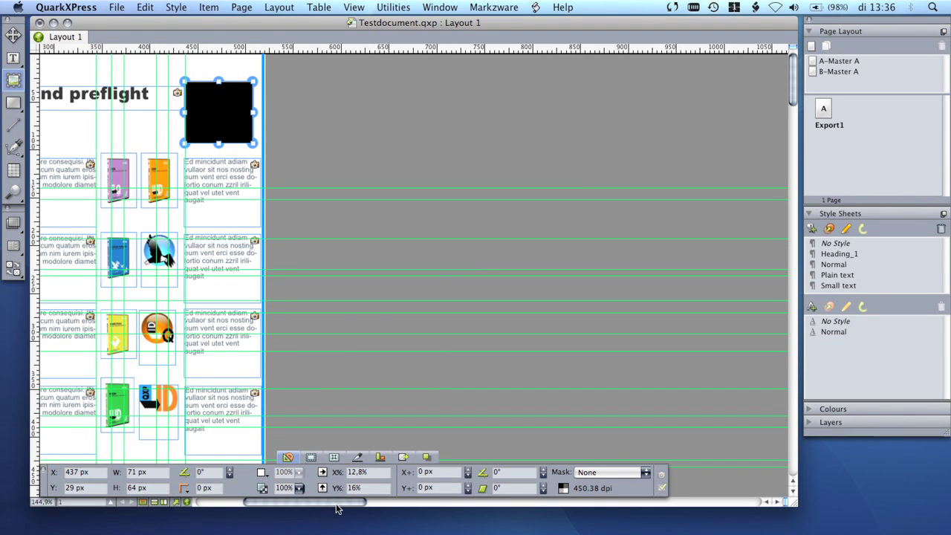
pyautogui.hscroll(-10, 338, 509)
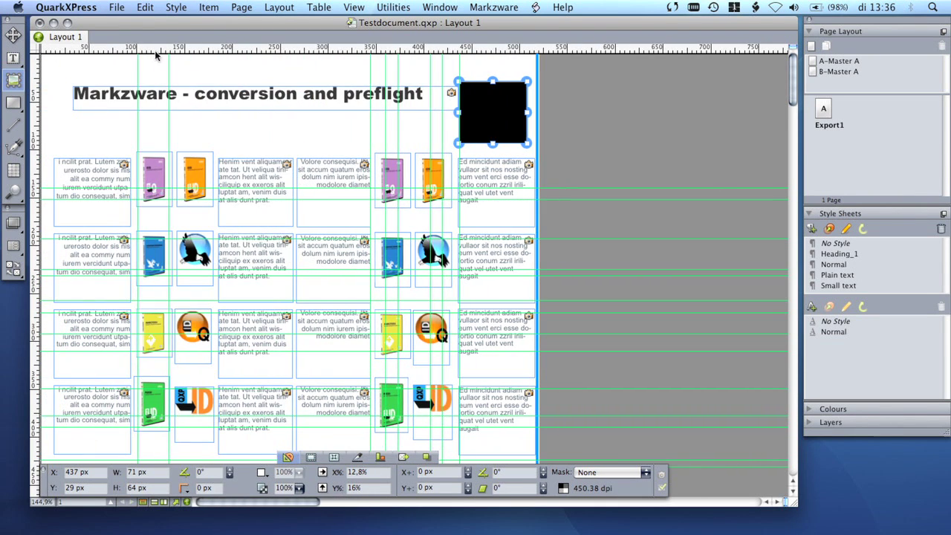
pyautogui.click(176, 502)
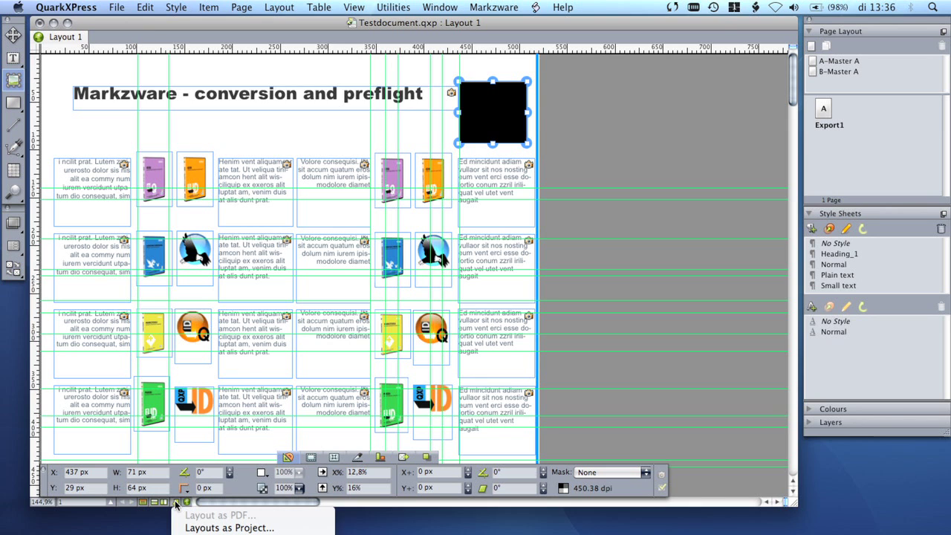
pyautogui.click(176, 503)
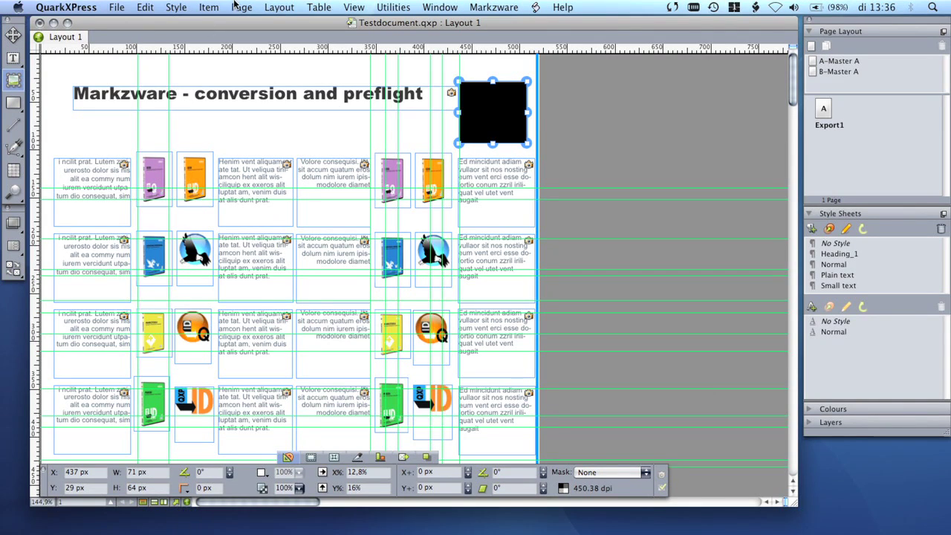
# - Export the web layout as HTML with Launch Browser enabled
pyautogui.click(117, 7)
pyautogui.moveTo(133, 164)
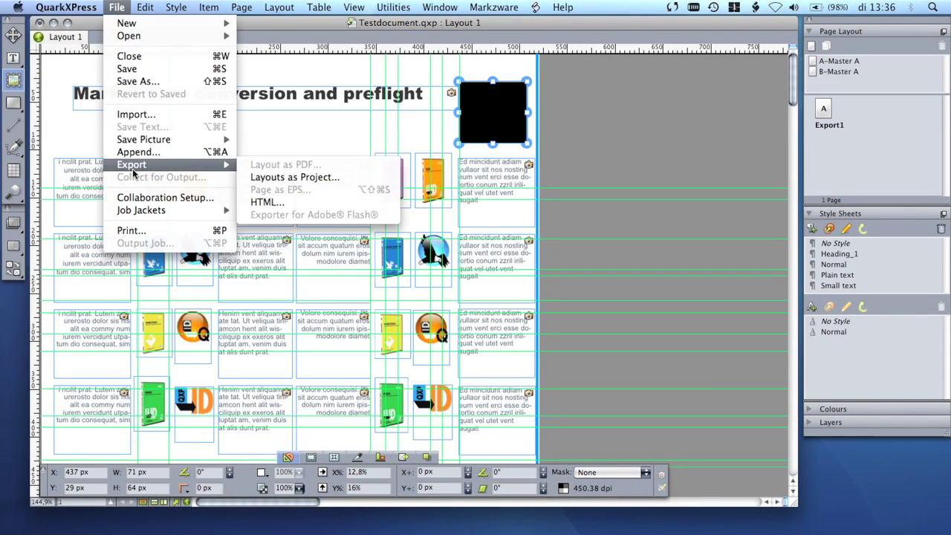
pyautogui.click(264, 202)
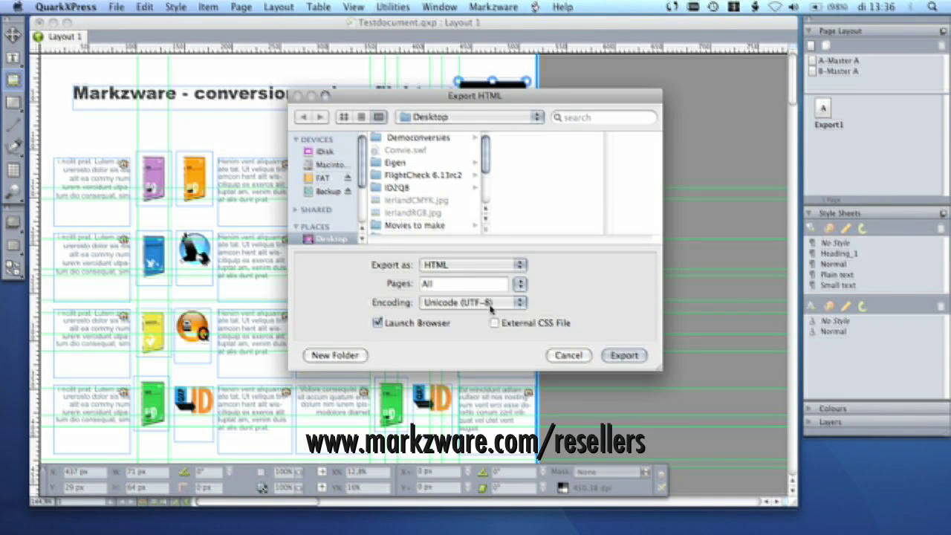
pyautogui.click(613, 355)
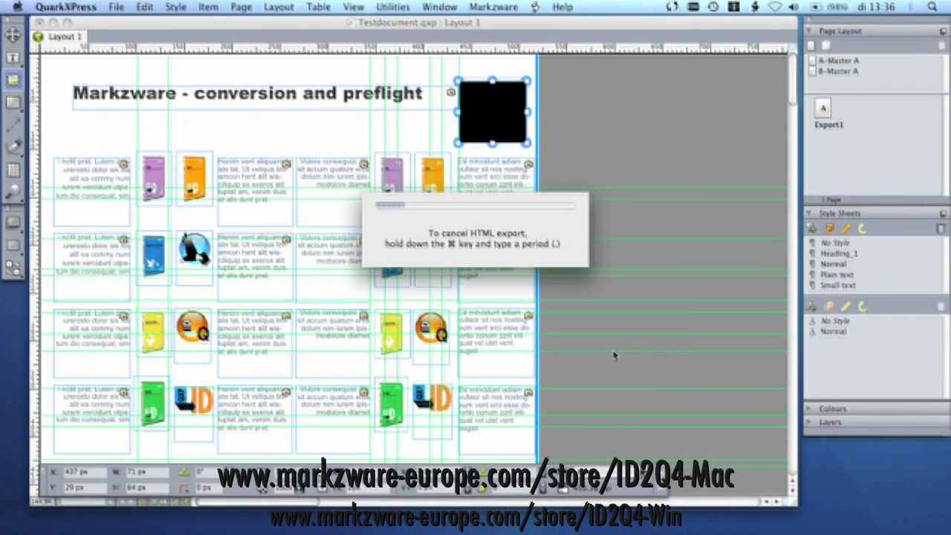